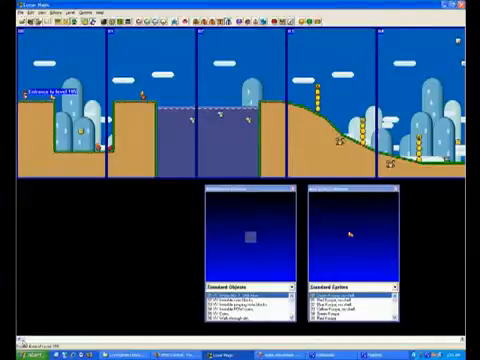
# Pan right through the level to look it over before editing.
pyautogui.press('pagedown')
pyautogui.press('pagedown')
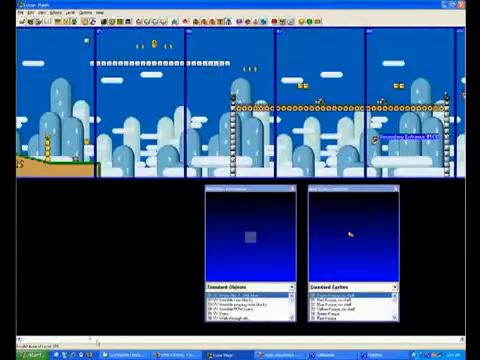
pyautogui.press('pagedown')
pyautogui.press('pagedown')
pyautogui.press('pagedown')
pyautogui.press('pagedown')
pyautogui.press('pagedown')
pyautogui.press('pagedown')
pyautogui.press('pagedown')
pyautogui.press('pagedown')
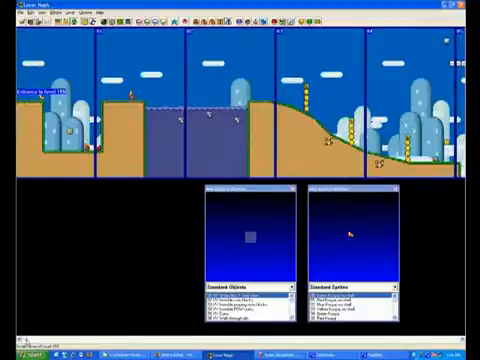
pyautogui.press('pagedown')
pyautogui.press('pagedown')
pyautogui.press('pagedown')
pyautogui.press('pagedown')
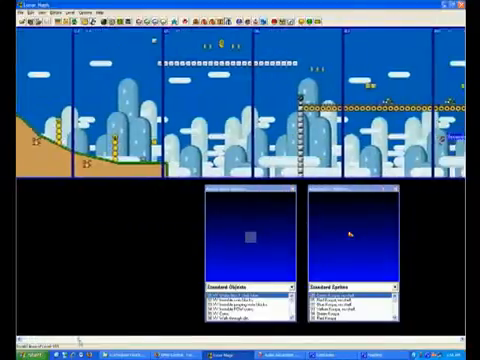
pyautogui.press('pagedown')
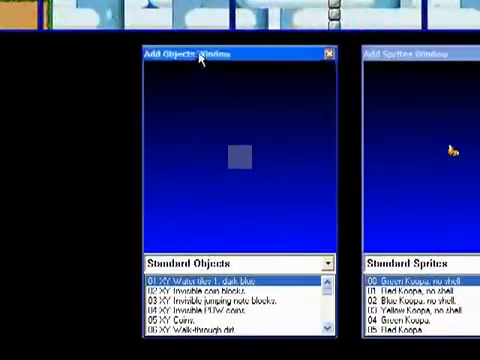
# Place an exit-enabled vertical pipe on the ground in screen 05 and save the level.
pyautogui.click(328, 330)
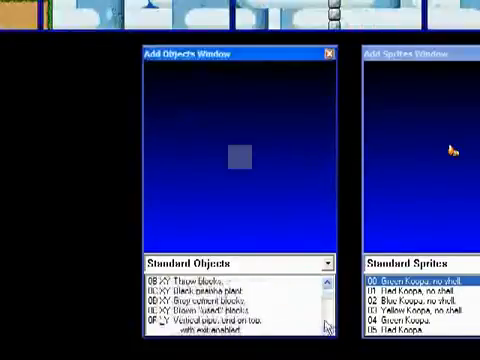
pyautogui.click(328, 330)
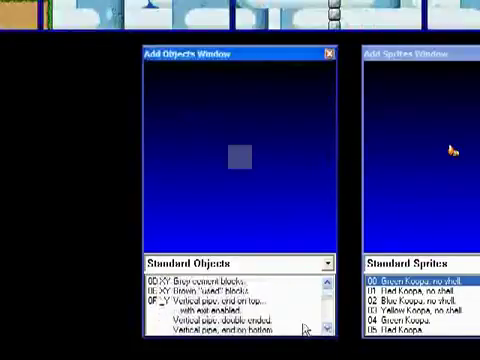
pyautogui.click(230, 310)
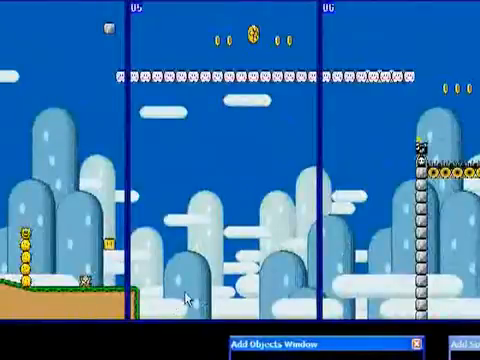
pyautogui.click(186, 301)
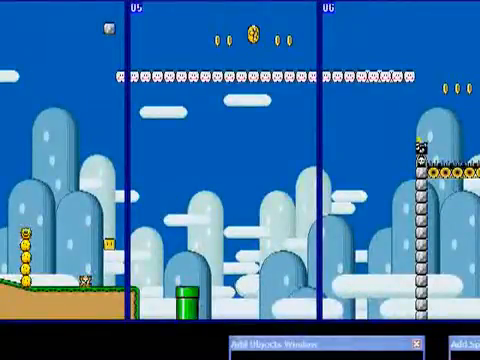
pyautogui.hotkey('ctrl', 's')
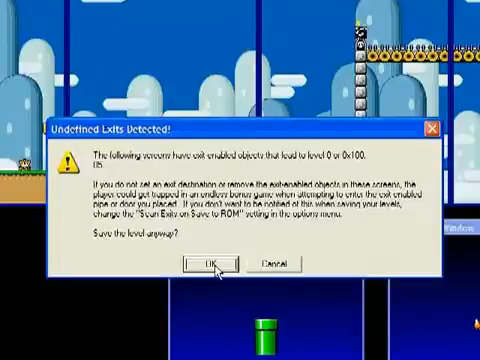
# Save the level anyway despite the undefined-exits warning.
pyautogui.click(213, 268)
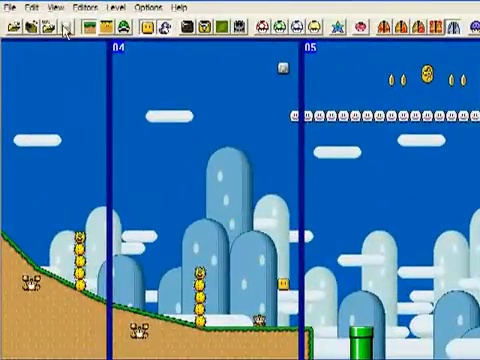
pyautogui.click(56, 6)
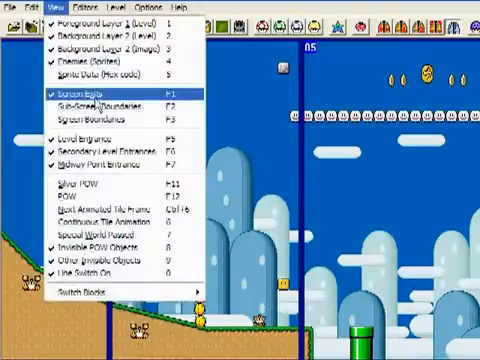
pyautogui.click(150, 95)
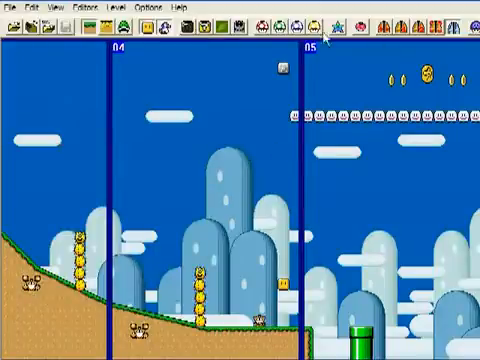
pyautogui.scroll(-3, 368, 302)
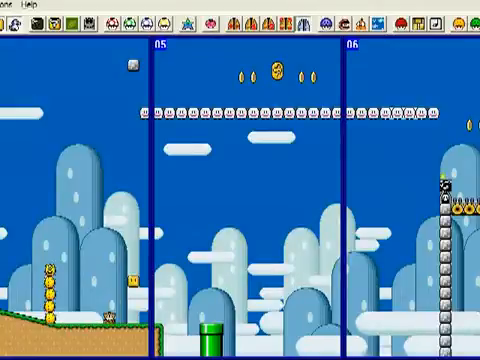
pyautogui.press('Right')
pyautogui.press('Right')
pyautogui.press('Right')
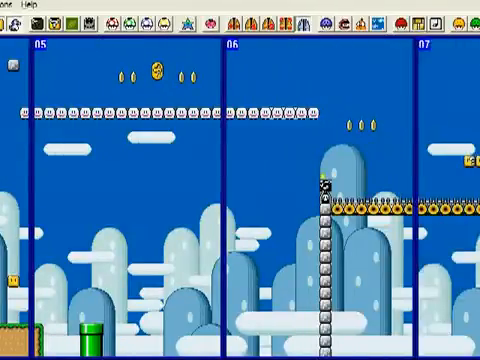
pyautogui.press('Right')
pyautogui.press('Right')
pyautogui.press('Right')
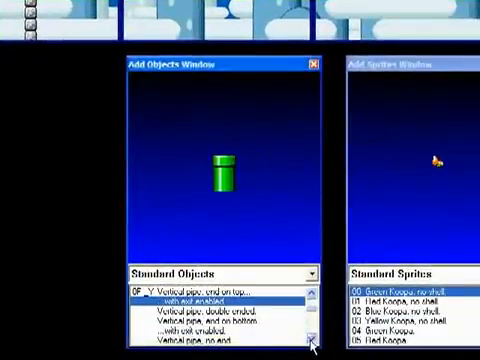
# Place an exit-enabled pipe in screen 07 and stretch it into a tall pipe.
pyautogui.click(245, 292)
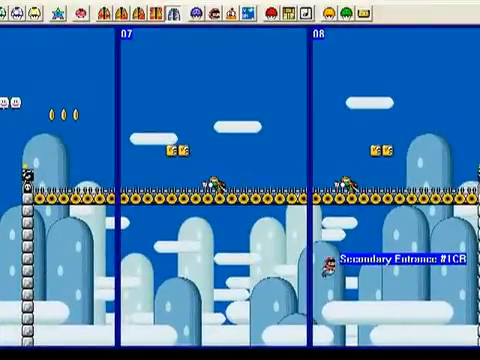
pyautogui.click(256, 255)
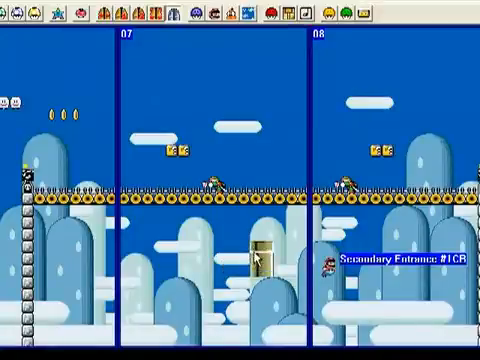
pyautogui.moveTo(256, 258)
pyautogui.mouseDown()
pyautogui.moveTo(258, 246)
pyautogui.moveTo(262, 345)
pyautogui.mouseUp()
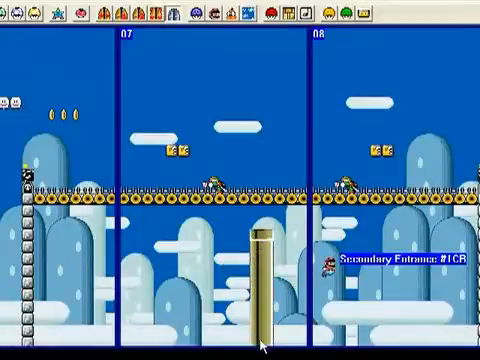
pyautogui.click(235, 300)
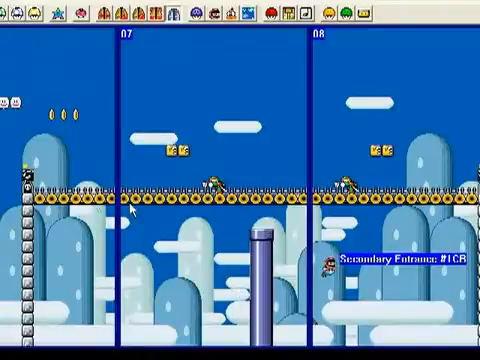
# Delete the left and middle segments of screen 07's block platform.
pyautogui.click(92, 197)
pyautogui.press('Delete')
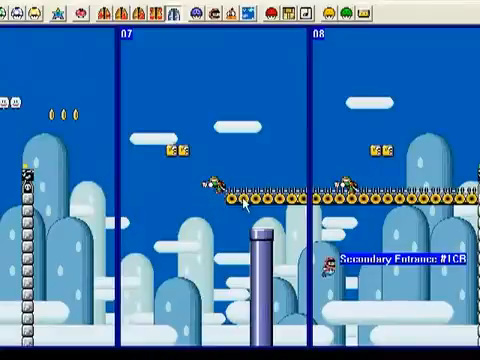
pyautogui.click(300, 200)
pyautogui.press('Delete')
pyautogui.scroll(-5, 400, 200)
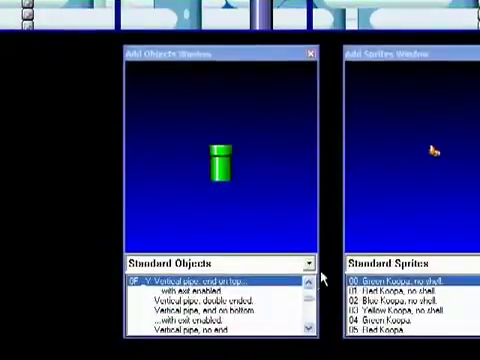
pyautogui.moveTo(312, 316); pyautogui.dragTo(312, 320)
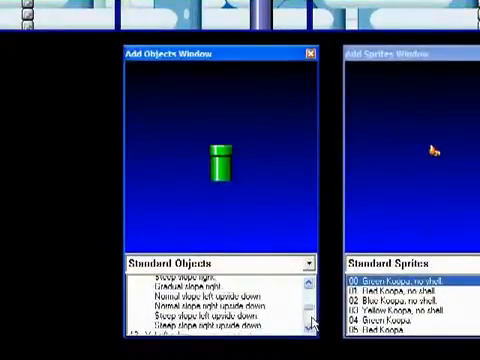
# Place a Rope object at screen 07's left and stretch it rightward across the screen.
pyautogui.click(312, 320)
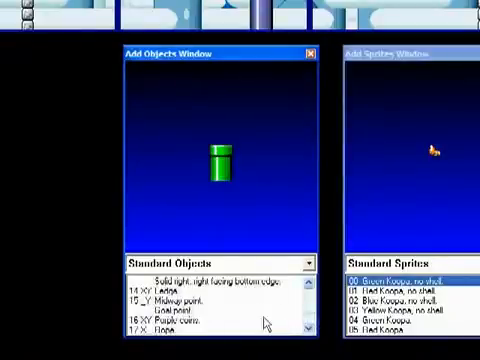
pyautogui.click(265, 330)
pyautogui.scroll(5, 200, 150)
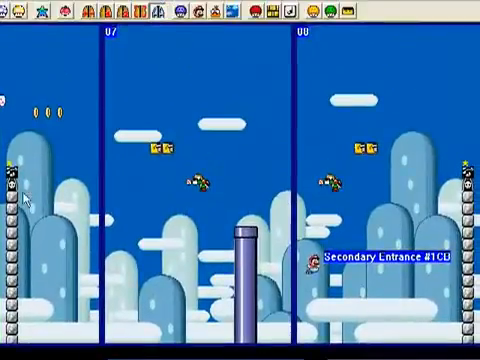
pyautogui.click(30, 195)
pyautogui.moveTo(42, 198); pyautogui.dragTo(372, 200)
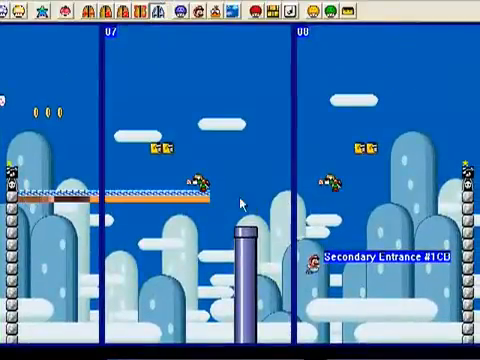
pyautogui.click(372, 232)
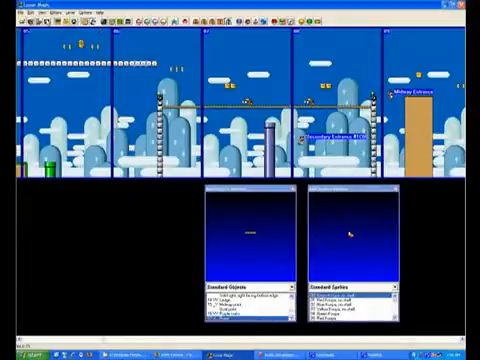
# Save the level anyway despite the undefined-exits warning.
pyautogui.hotkey('ctrl', 's')
pyautogui.click(224, 206)
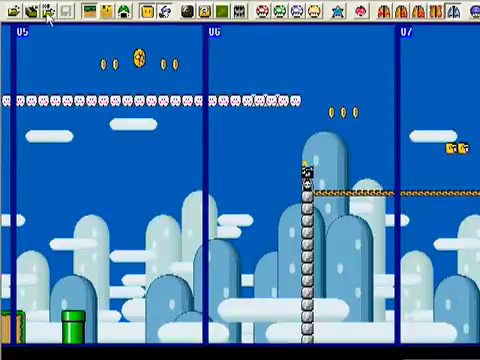
# Load level 25 and delete all its objects, sprites and exits.
pyautogui.click(48, 14)
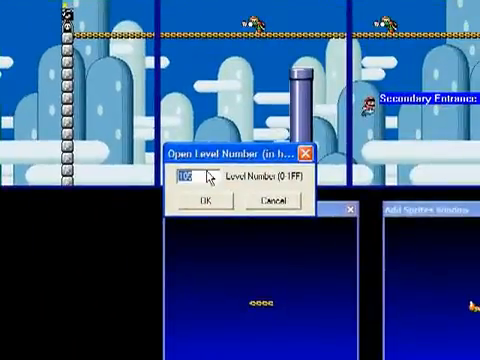
pyautogui.write('25')
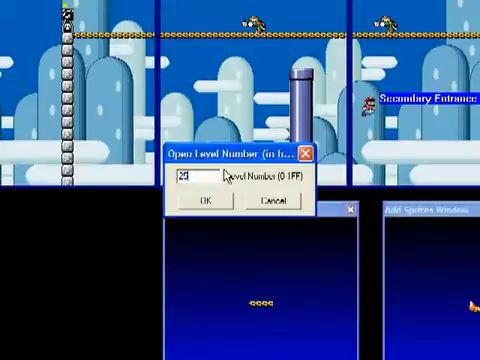
pyautogui.press('Return')
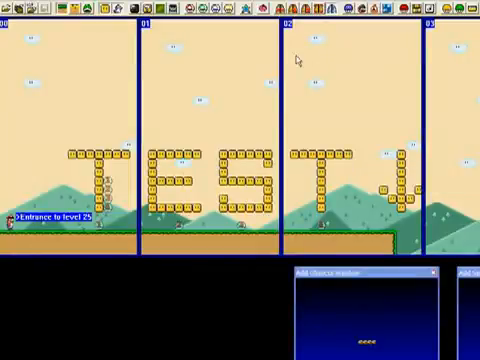
pyautogui.hotkey('ctrl', 'Delete')
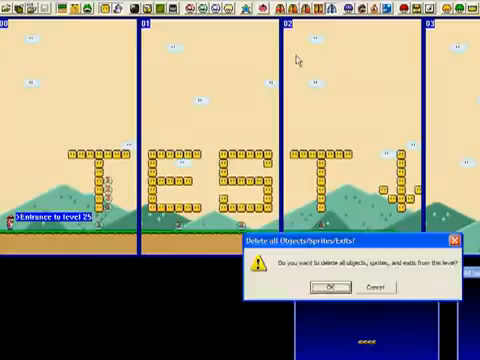
pyautogui.click(330, 287)
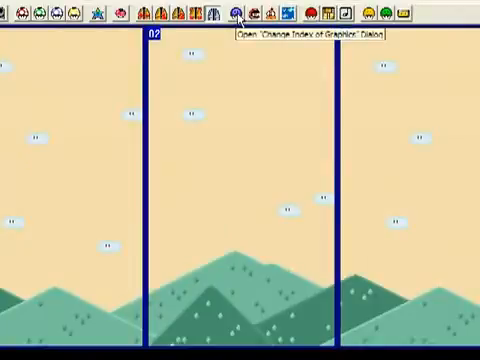
# Set the graphics index to Underground 1 FG/BG and Underground sprite graphics.
pyautogui.click(237, 14)
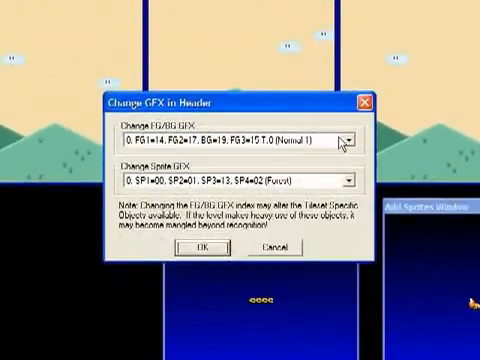
pyautogui.click(345, 141)
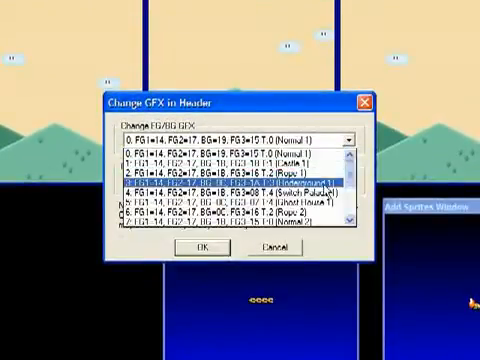
pyautogui.click(300, 183)
pyautogui.click(345, 180)
pyautogui.click(305, 224)
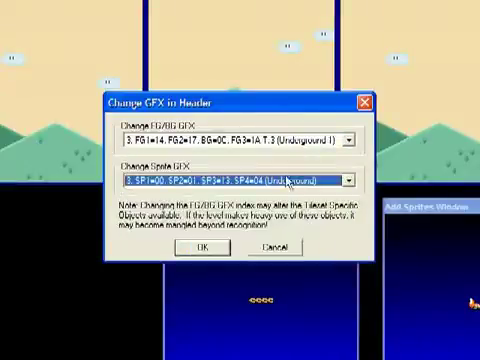
pyautogui.click(201, 248)
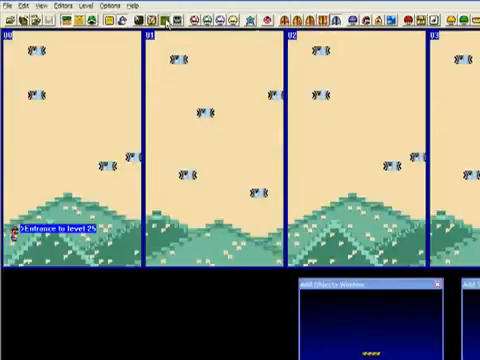
# Copy level 109's underground cave background image into level 25.
pyautogui.click(164, 20)
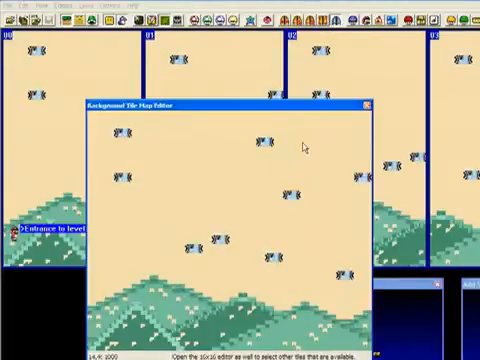
pyautogui.click(367, 107)
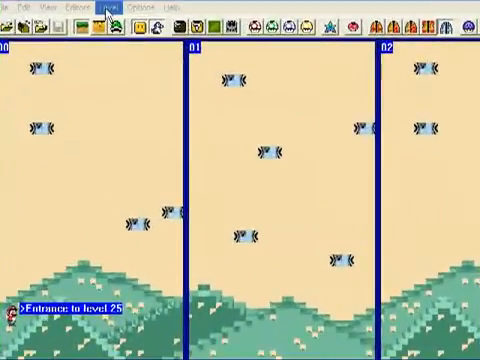
pyautogui.click(87, 4)
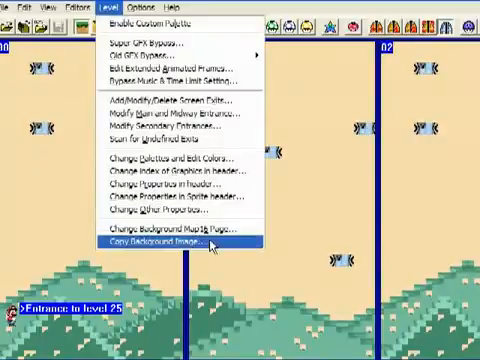
pyautogui.click(211, 247)
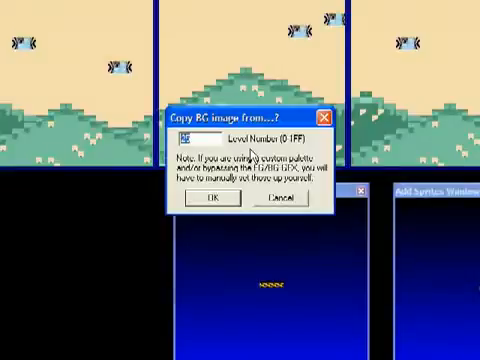
pyautogui.write('9')
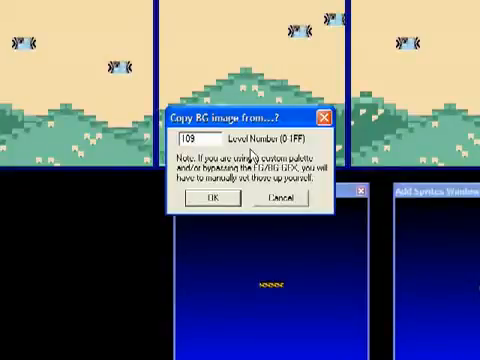
pyautogui.press('Return')
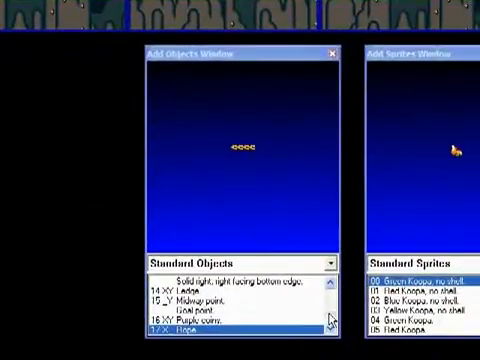
pyautogui.moveTo(331, 318)
pyautogui.mouseDown()
pyautogui.moveTo(331, 285)
pyautogui.moveTo(331, 320)
pyautogui.mouseUp()
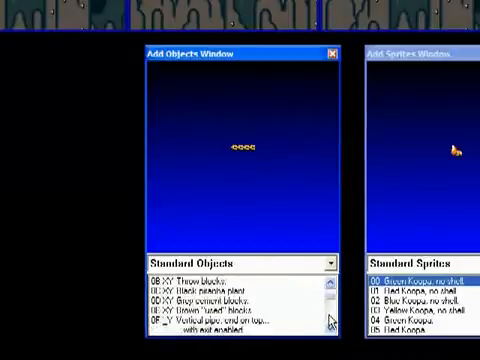
# Place a horizontal green pipe near the bottom right of screen 01.
pyautogui.click(331, 330)
pyautogui.click(331, 330)
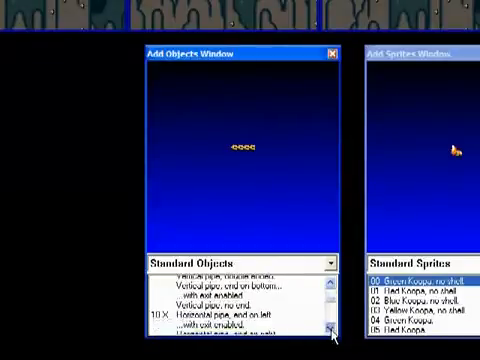
pyautogui.click(331, 330)
pyautogui.click(331, 330)
pyautogui.click(268, 305)
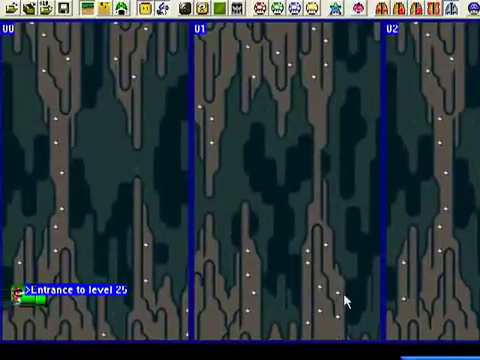
pyautogui.click(352, 300)
pyautogui.click(372, 254)
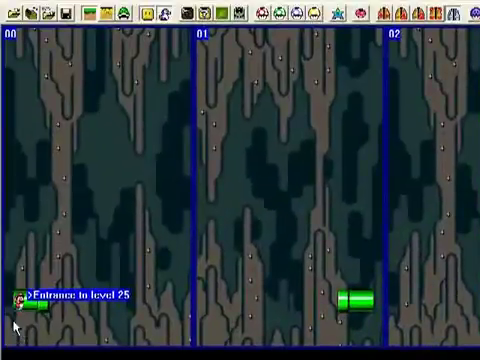
# Lay a grassy ground floor across the bottom of screens 00 and 01.
pyautogui.rightClick(16, 327)
pyautogui.moveTo(26, 330)
pyautogui.mouseDown()
pyautogui.moveTo(155, 332)
pyautogui.moveTo(193, 345)
pyautogui.mouseUp()
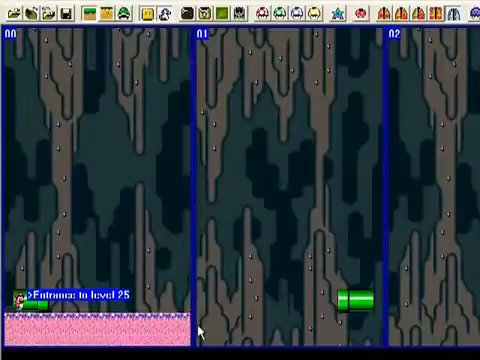
pyautogui.rightClick(201, 321)
pyautogui.click(241, 290)
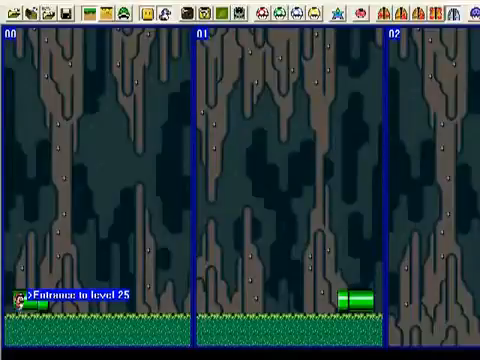
# Build tall walls at screen 00's left edge and the screen 01/02 boundary down to the floor.
pyautogui.rightClick(5, 180)
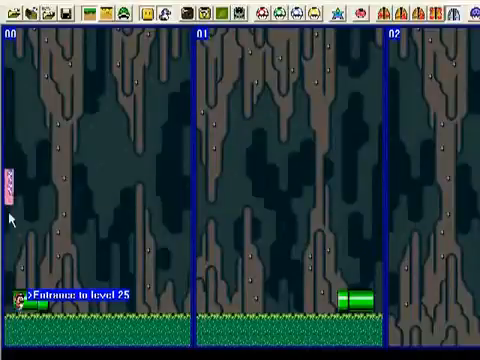
pyautogui.moveTo(10, 205); pyautogui.dragTo(10, 310)
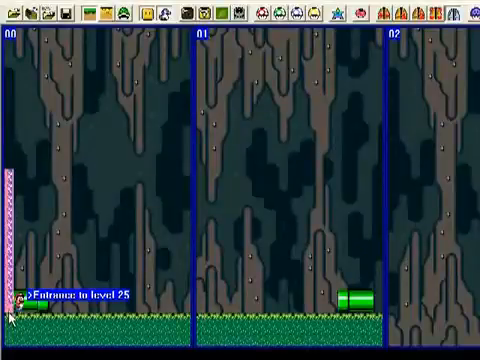
pyautogui.click(45, 255)
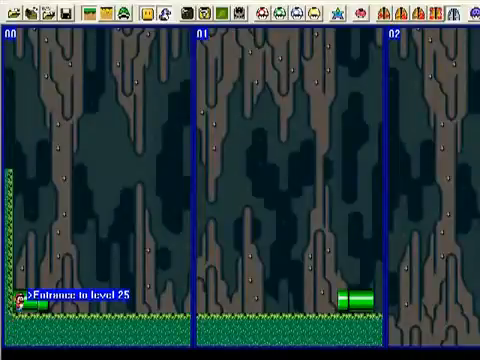
pyautogui.rightClick(381, 165)
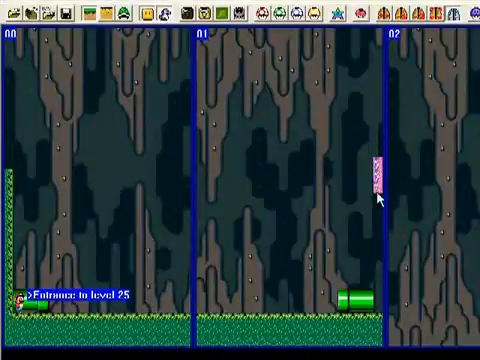
pyautogui.moveTo(380, 172); pyautogui.dragTo(383, 318)
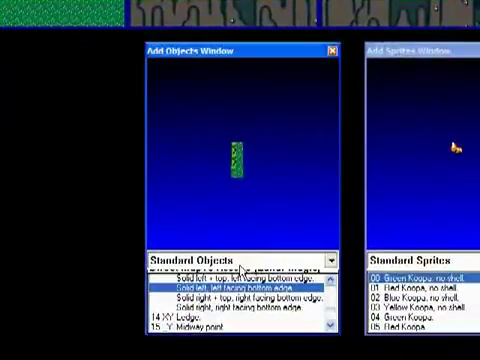
# Build a stepped platform from copied tileset-specific ground squares on the floor.
pyautogui.click(242, 262)
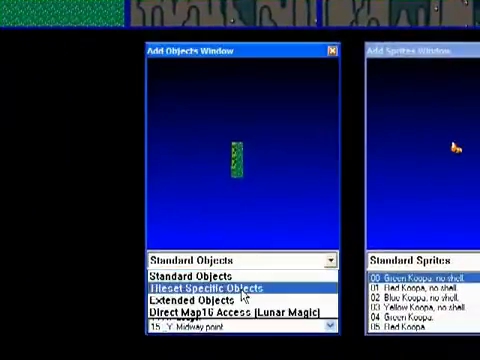
pyautogui.click(210, 288)
pyautogui.click(240, 297)
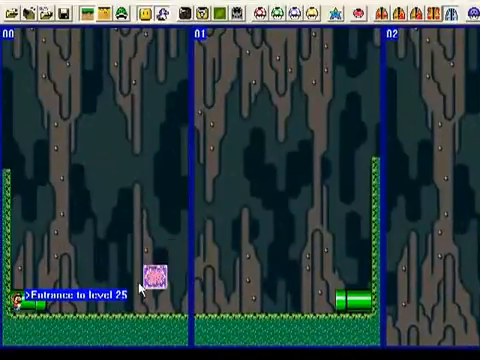
pyautogui.moveTo(142, 289)
pyautogui.mouseDown()
pyautogui.moveTo(143, 303)
pyautogui.moveTo(232, 305)
pyautogui.mouseUp()
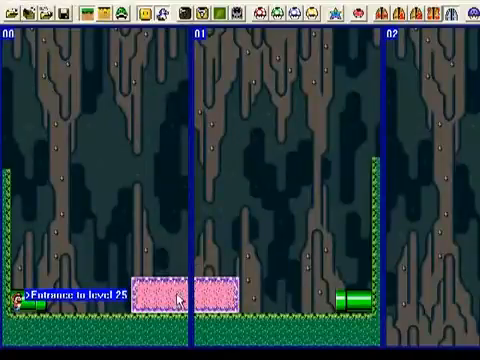
pyautogui.hotkey('ctrl', 'v')
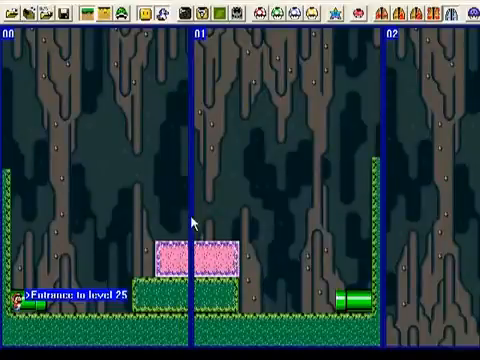
pyautogui.hotkey('ctrl', 'v')
pyautogui.moveTo(266, 232)
pyautogui.mouseDown()
pyautogui.moveTo(236, 248)
pyautogui.moveTo(232, 235)
pyautogui.mouseUp()
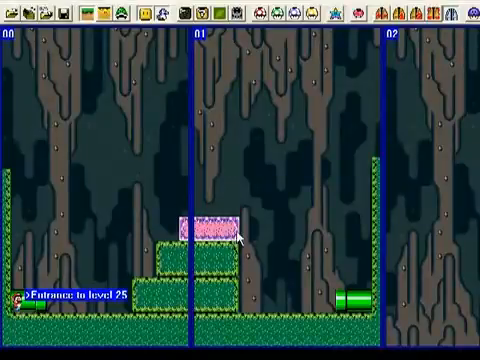
pyautogui.click(271, 238)
# Paste ground blocks into ledges against screen 00's left wall and screen 01's right side.
pyautogui.click(184, 227)
pyautogui.click(29, 214)
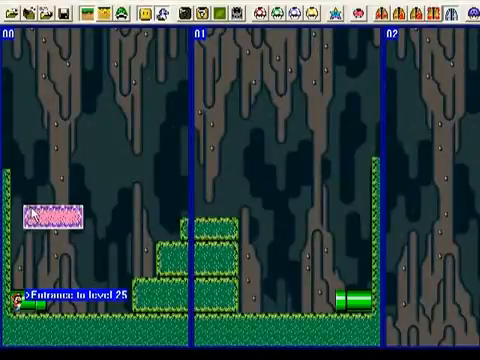
pyautogui.moveTo(33, 215); pyautogui.dragTo(22, 217)
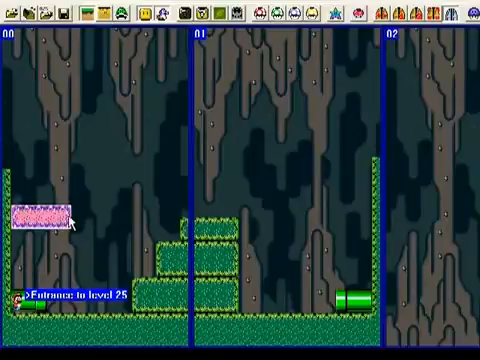
pyautogui.moveTo(72, 221); pyautogui.dragTo(112, 218)
pyautogui.click(241, 227)
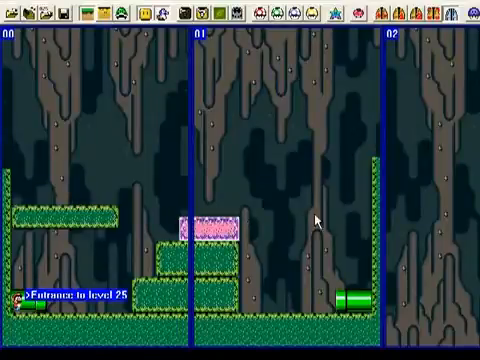
pyautogui.moveTo(210, 230)
pyautogui.mouseDown()
pyautogui.moveTo(330, 205)
pyautogui.moveTo(353, 220)
pyautogui.moveTo(372, 218)
pyautogui.mouseUp()
pyautogui.click(354, 190)
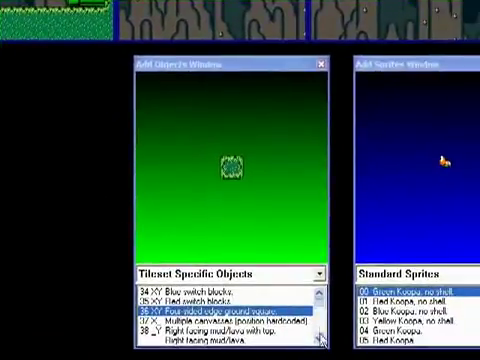
pyautogui.moveTo(318, 310); pyautogui.dragTo(318, 333)
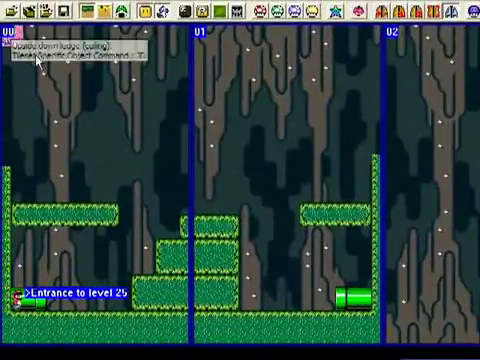
# Stretch ground across the top of screens 00 and 01 to form the cave ceiling.
pyautogui.click(8, 36)
pyautogui.moveTo(22, 52); pyautogui.dragTo(186, 168)
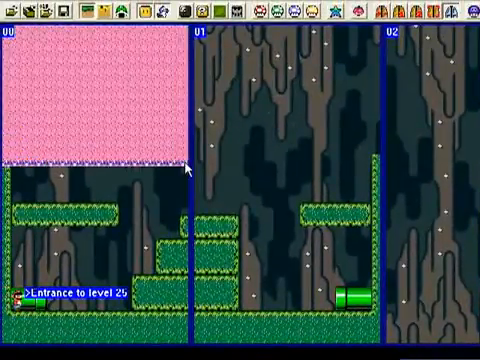
pyautogui.click(200, 32)
pyautogui.click(447, 186)
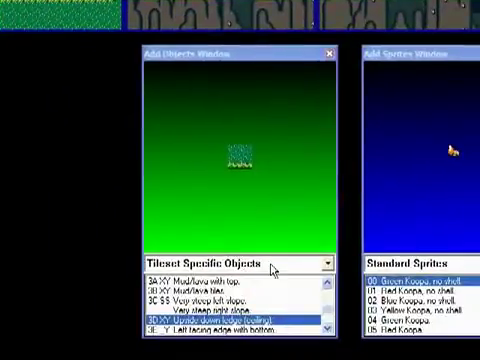
# Switch Add Objects to Direct Map16 tiles 0x100-0x1FF and delete screen 01's old ledge.
pyautogui.click(271, 267)
pyautogui.click(276, 316)
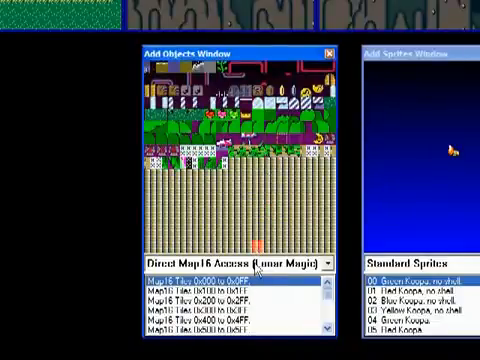
pyautogui.click(257, 290)
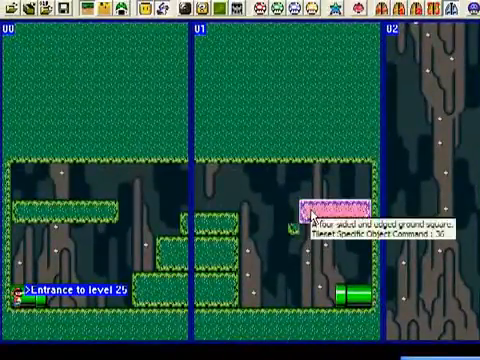
pyautogui.press('Delete')
# Redraw the upper ledge from Map16 tiles so it runs to the cave's right wall.
pyautogui.click(294, 228)
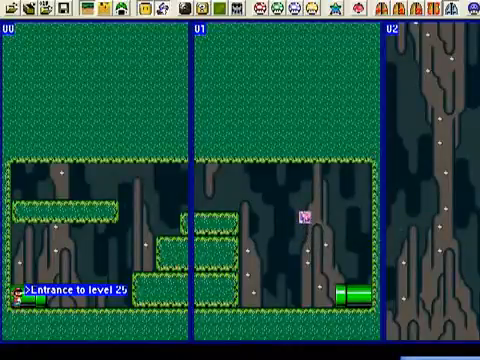
pyautogui.moveTo(305, 216); pyautogui.dragTo(305, 206)
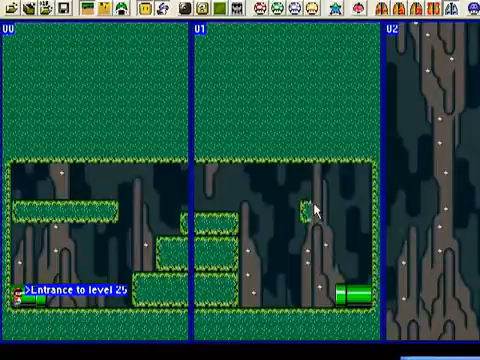
pyautogui.moveTo(312, 210); pyautogui.dragTo(364, 210)
pyautogui.click(362, 232)
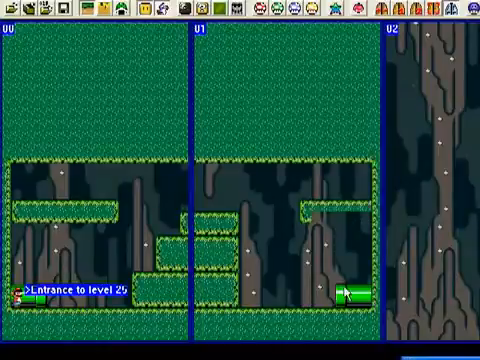
pyautogui.click(312, 218)
pyautogui.moveTo(315, 218); pyautogui.dragTo(362, 228)
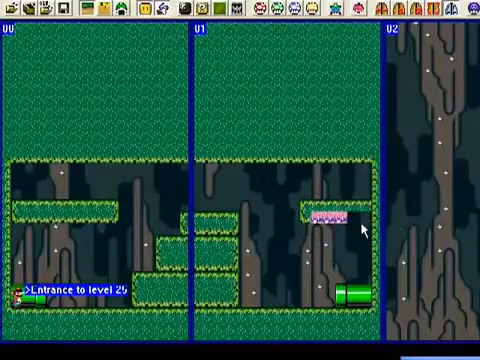
pyautogui.click(362, 246)
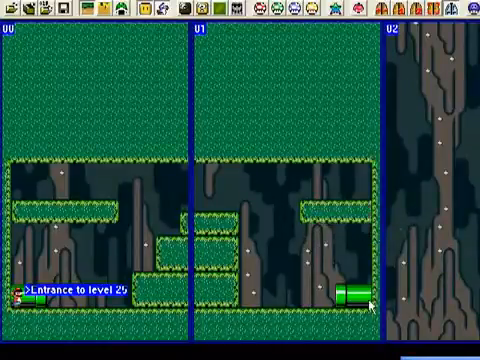
pyautogui.click(376, 160)
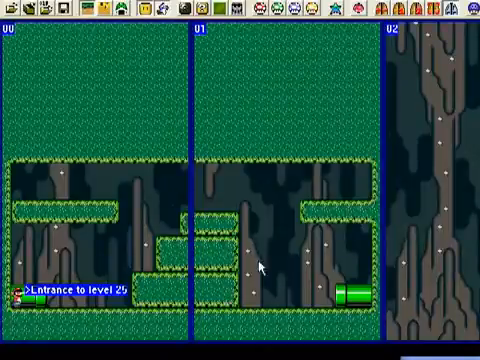
# Place XY Coins from Standard Objects above the left ledge and widen them to about eight columns.
pyautogui.click(117, 214)
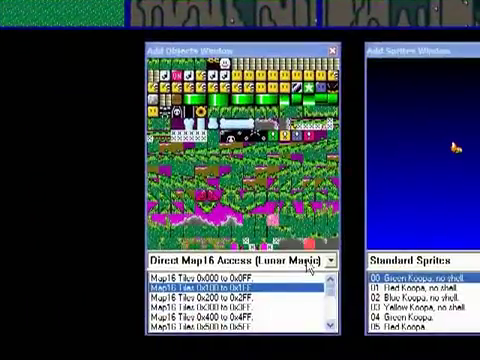
pyautogui.click(309, 259)
pyautogui.click(200, 276)
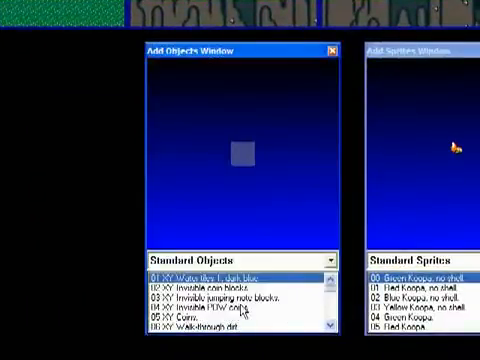
pyautogui.click(180, 316)
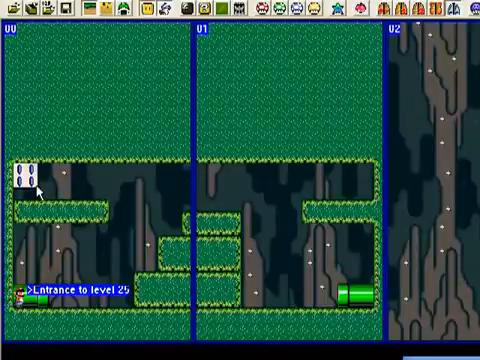
pyautogui.moveTo(38, 190); pyautogui.dragTo(100, 190)
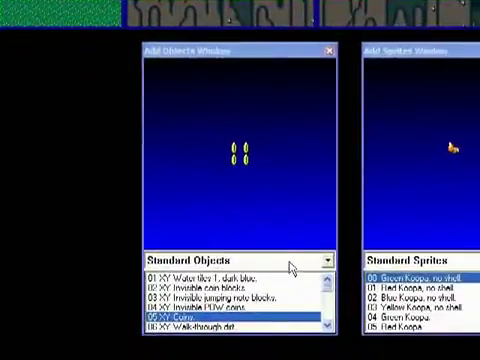
# Add a large Yoshi coin from Extended Objects in screen 01.
pyautogui.click(327, 261)
pyautogui.click(230, 299)
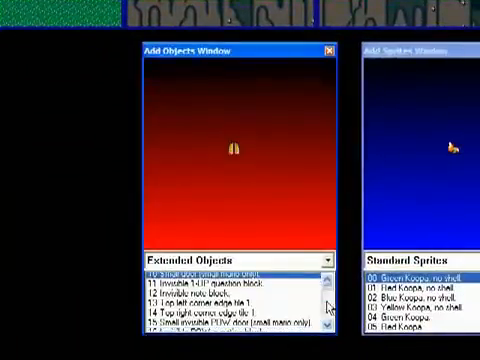
pyautogui.moveTo(327, 288); pyautogui.dragTo(329, 318)
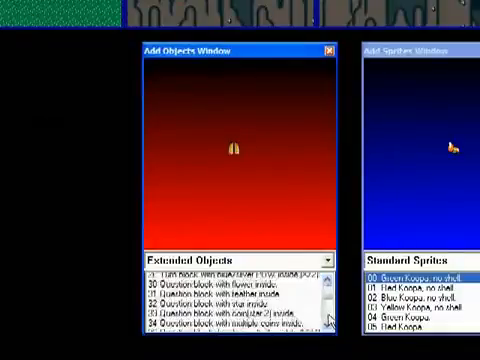
pyautogui.click(329, 318)
pyautogui.click(329, 318)
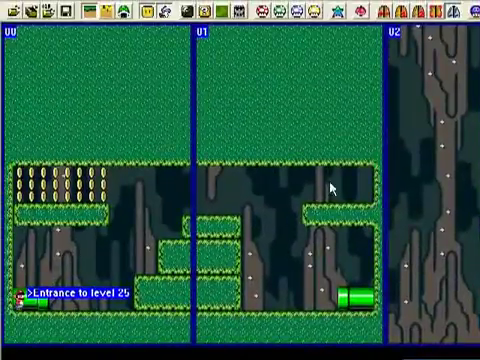
pyautogui.click(331, 185)
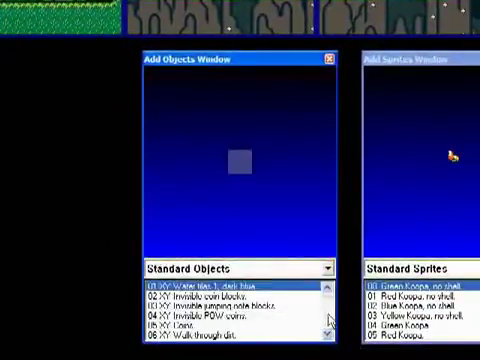
# Place a single row of Turn blocks near the pipe with a Black piranha plant beside them.
pyautogui.click(331, 320)
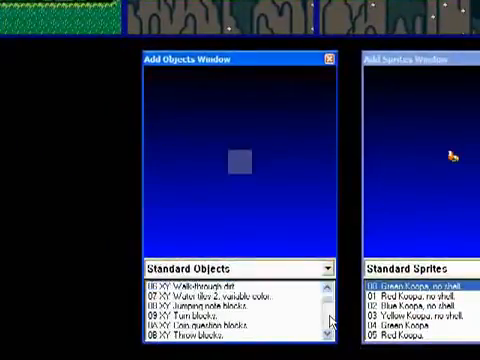
pyautogui.click(260, 316)
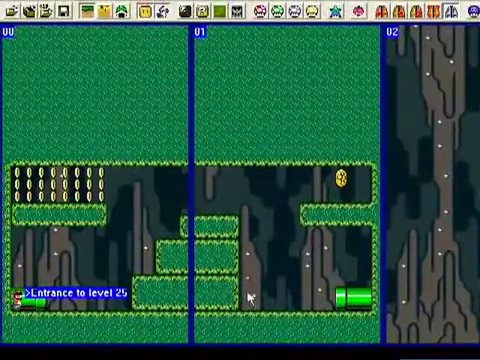
pyautogui.click(248, 292)
pyautogui.moveTo(248, 294); pyautogui.dragTo(270, 288)
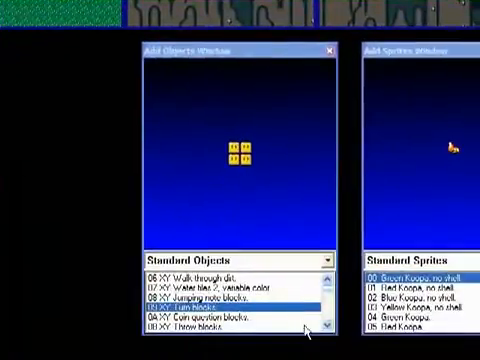
pyautogui.click(329, 325)
pyautogui.click(200, 315)
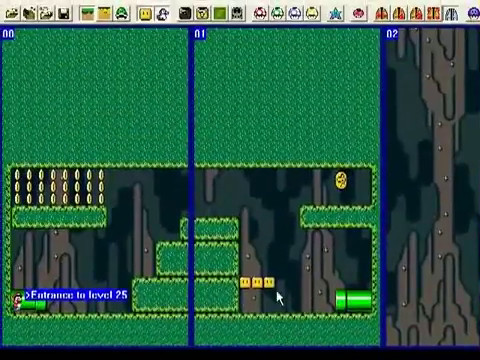
pyautogui.click(279, 297)
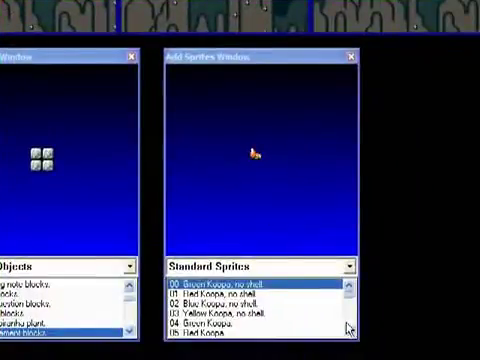
pyautogui.moveTo(348, 295); pyautogui.dragTo(351, 327)
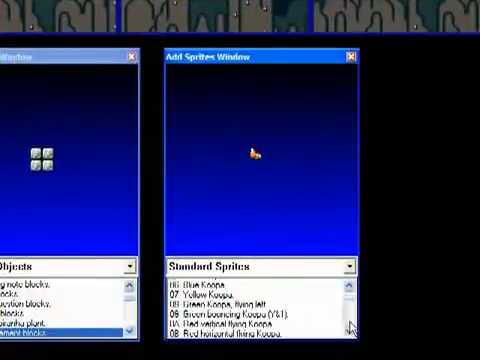
pyautogui.scroll(-5, 351, 327)
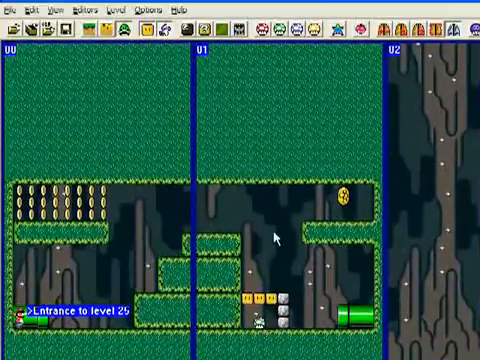
# Save the level and dismiss the Undefined Exits Detected warning.
pyautogui.click(68, 30)
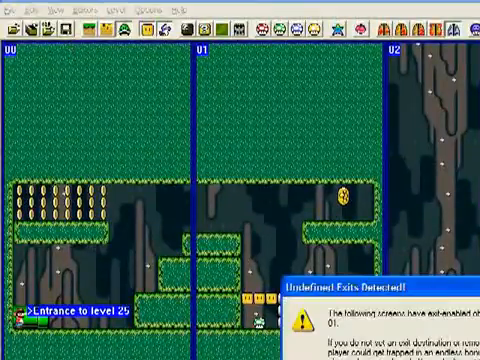
pyautogui.press('Return')
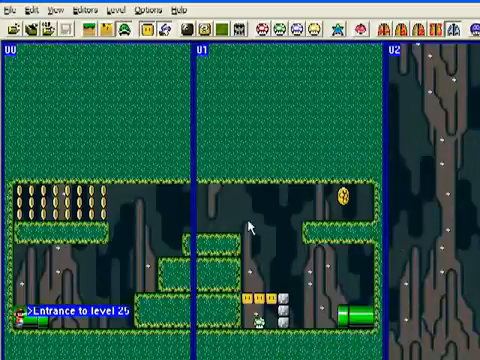
# In Change Palettes, inspect Back Area Color 3 and its colour chooser without changing it.
pyautogui.click(90, 9)
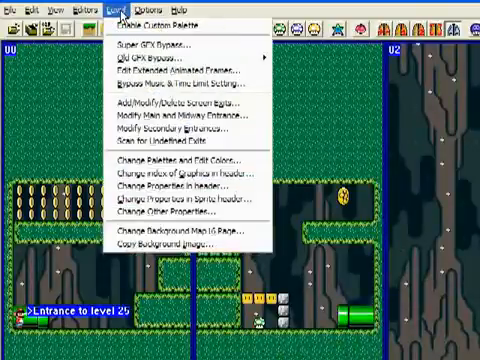
pyautogui.click(205, 161)
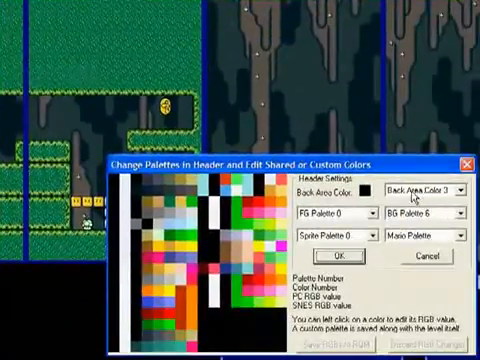
pyautogui.click(428, 192)
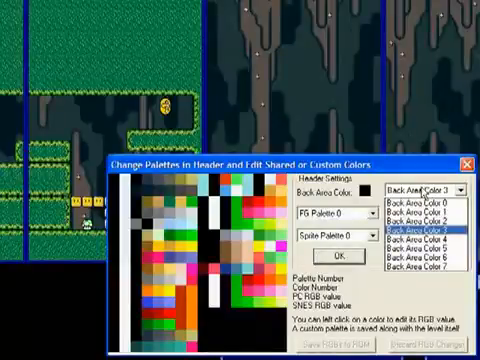
pyautogui.click(428, 192)
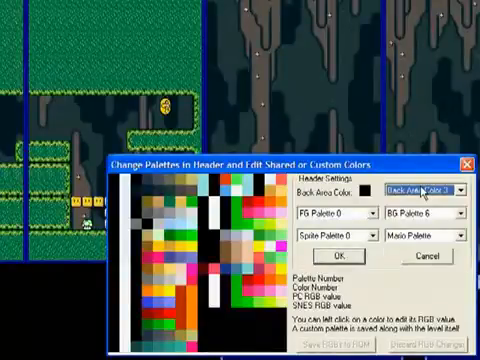
pyautogui.scroll(2, 425, 193)
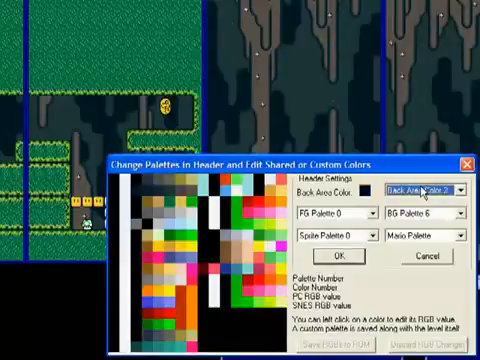
pyautogui.scroll(-1, 425, 193)
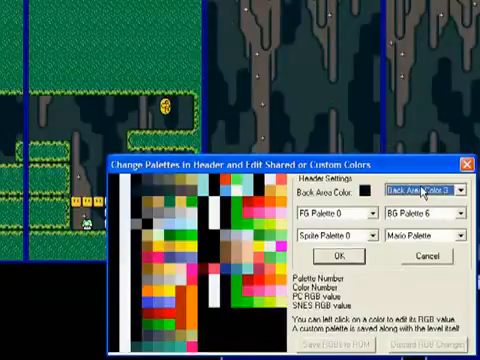
pyautogui.click(370, 192)
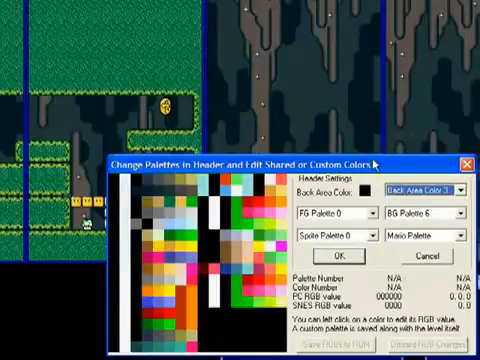
pyautogui.click(368, 194)
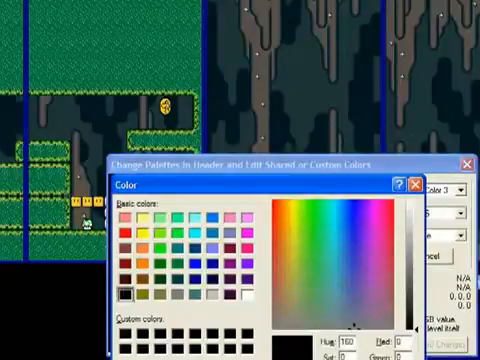
pyautogui.press('Escape')
# Set FG Palette 6, preview other background palettes and keep BG Palette 6.
pyautogui.click(345, 213)
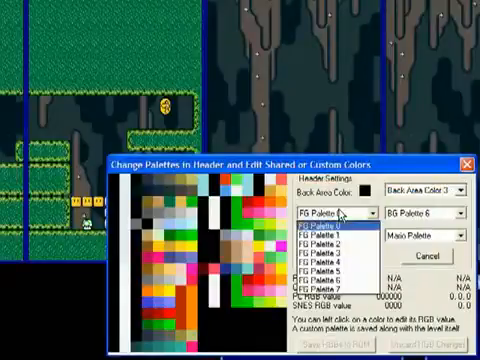
pyautogui.click(322, 226)
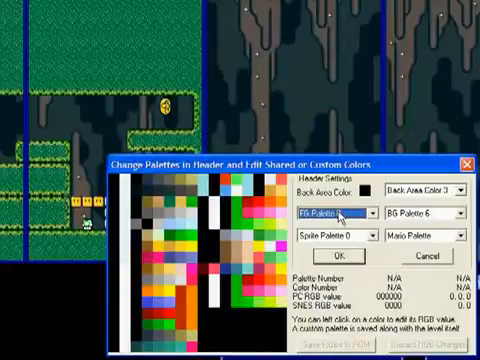
pyautogui.scroll(-1, 342, 216)
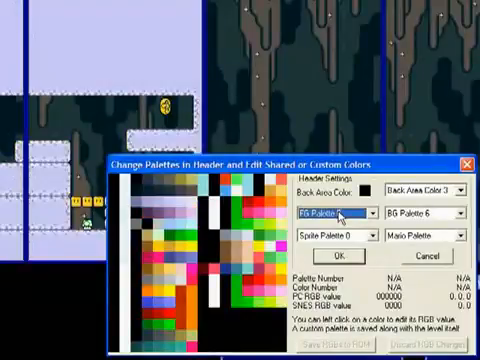
pyautogui.scroll(-1, 342, 216)
pyautogui.scroll(-1, 342, 216)
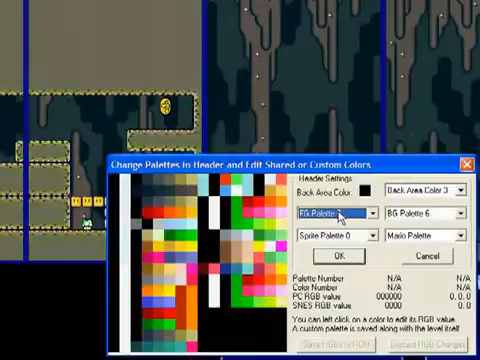
pyautogui.scroll(-1, 342, 216)
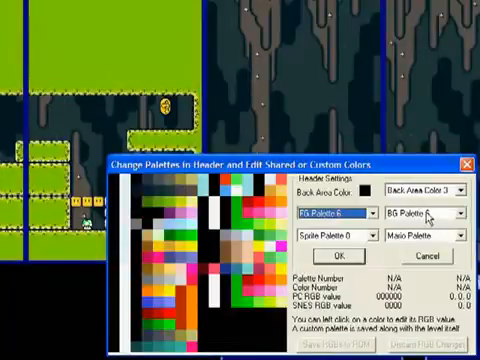
pyautogui.click(428, 214)
pyautogui.click(428, 222)
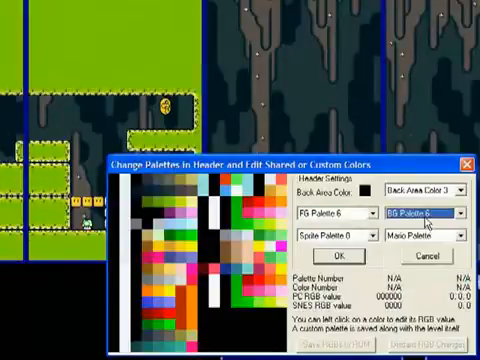
pyautogui.press('Up')
pyautogui.press('Up')
pyautogui.press('Up')
pyautogui.press('Up')
pyautogui.press('Up')
pyautogui.press('Up')
pyautogui.press('Down')
pyautogui.press('Up')
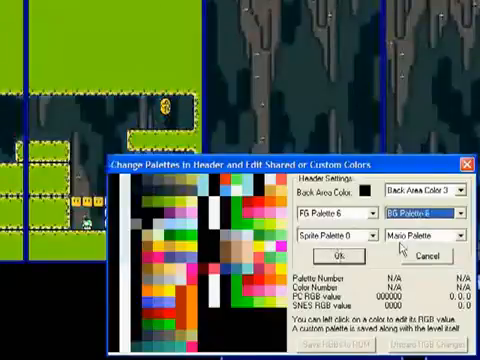
# Apply the palette settings and save the level, confirming the undefined-exits warning.
pyautogui.click(338, 256)
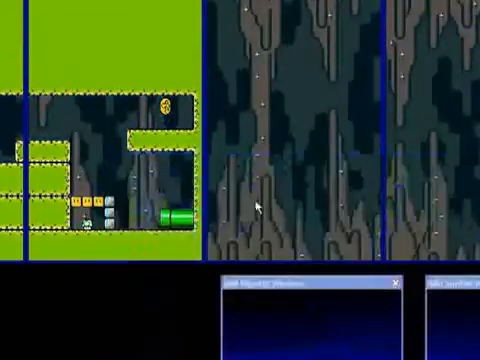
pyautogui.hotkey('ctrl', 's')
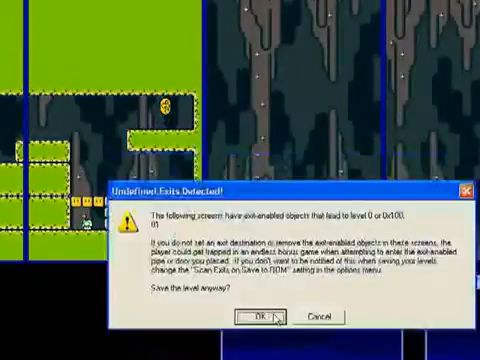
pyautogui.click(261, 316)
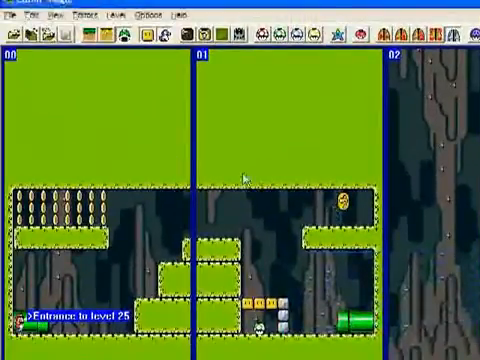
# Enable Custom Palette for the level from the Level menu.
pyautogui.click(118, 15)
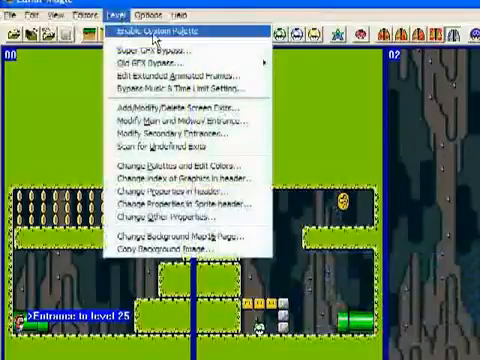
pyautogui.click(155, 31)
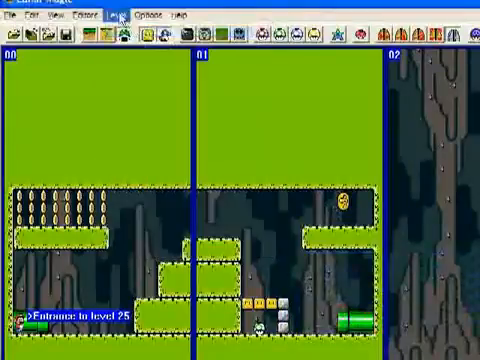
pyautogui.click(118, 15)
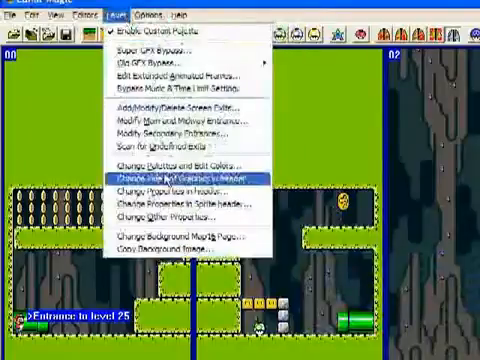
# In the custom palette editor, recolour a cave background cell to dark red.
pyautogui.click(158, 166)
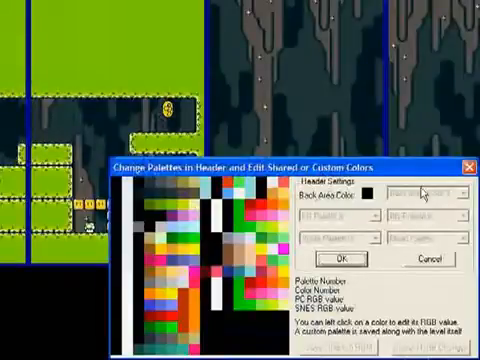
pyautogui.click(268, 232)
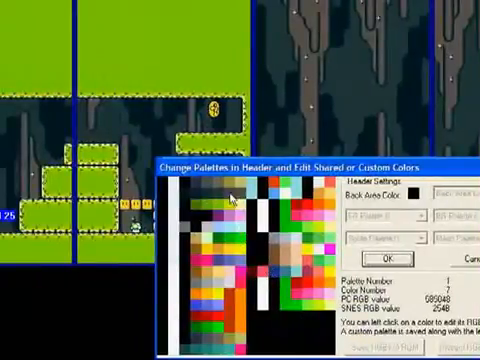
pyautogui.click(186, 199)
pyautogui.click(180, 281)
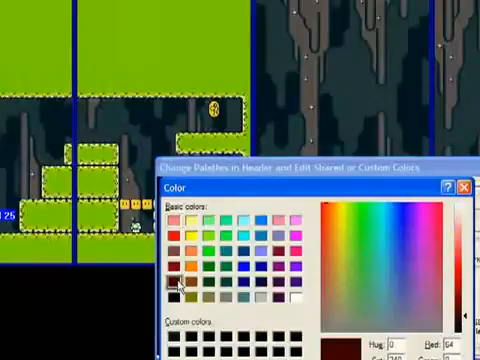
pyautogui.press('Return')
# Recolour the remaining cave background and stalactite cells to pink shades.
pyautogui.click(238, 195)
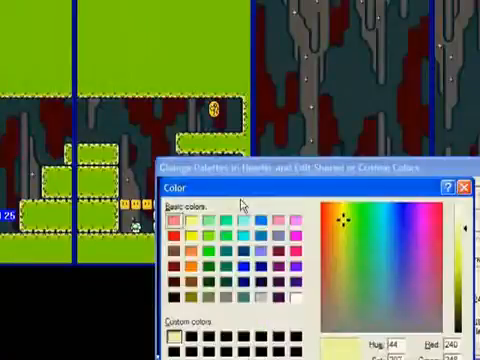
pyautogui.click(176, 222)
pyautogui.press('Return')
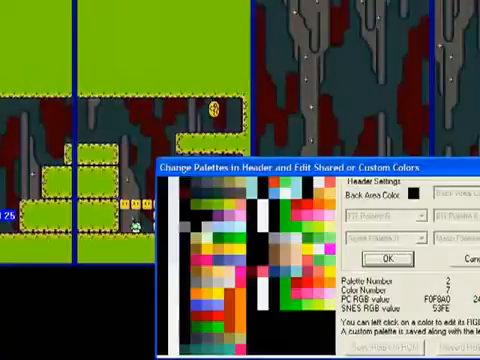
pyautogui.click(243, 200)
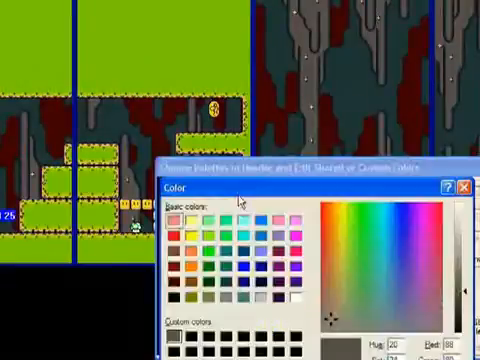
pyautogui.click(176, 222)
pyautogui.press('Return')
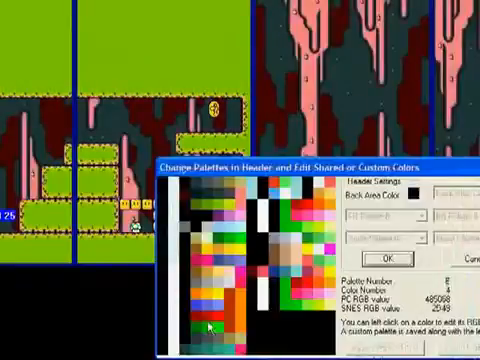
pyautogui.click(243, 212)
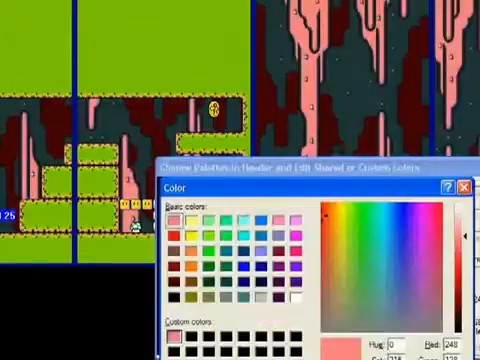
pyautogui.press('Return')
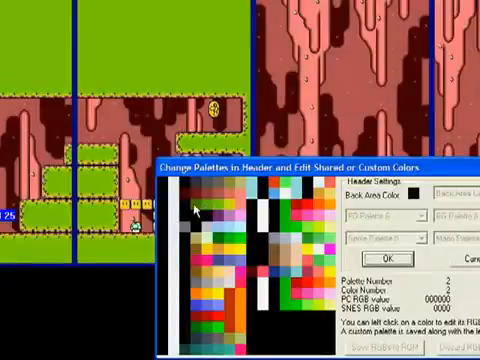
# Recolour the ground and platform palette cells to dark blue and a lighter blue.
pyautogui.click(198, 211)
pyautogui.click(259, 284)
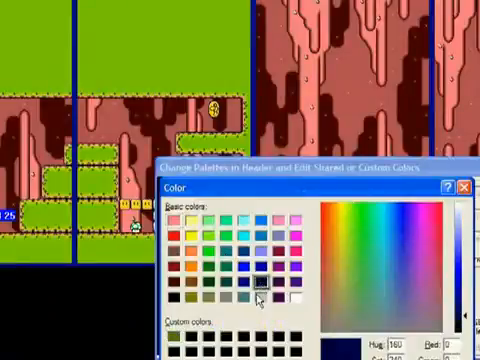
pyautogui.press('Return')
pyautogui.click(236, 206)
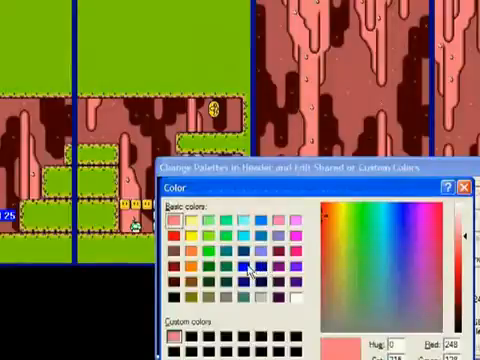
pyautogui.click(260, 251)
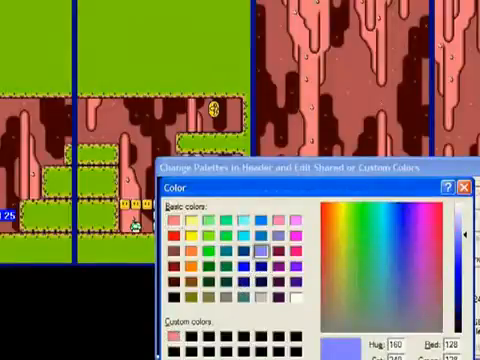
pyautogui.press('Return')
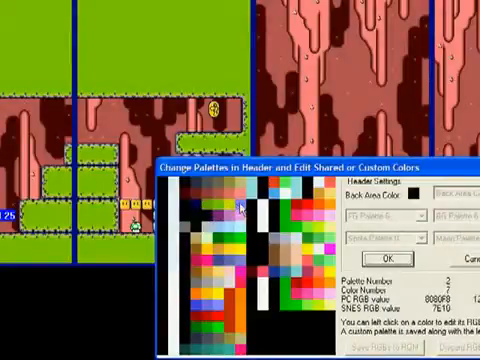
# Close the palette editor and save the recoloured level despite the undefined-exits warning.
pyautogui.click(388, 259)
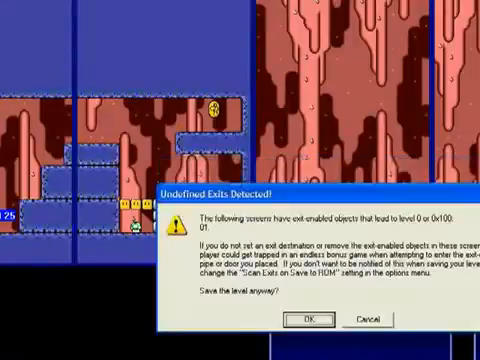
pyautogui.click(308, 319)
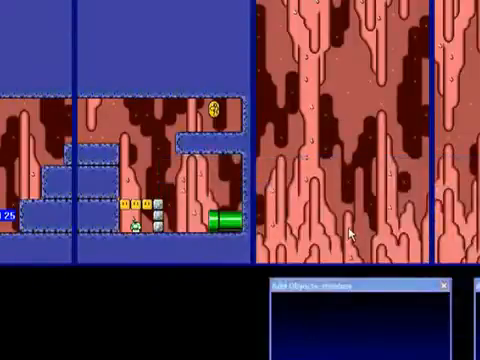